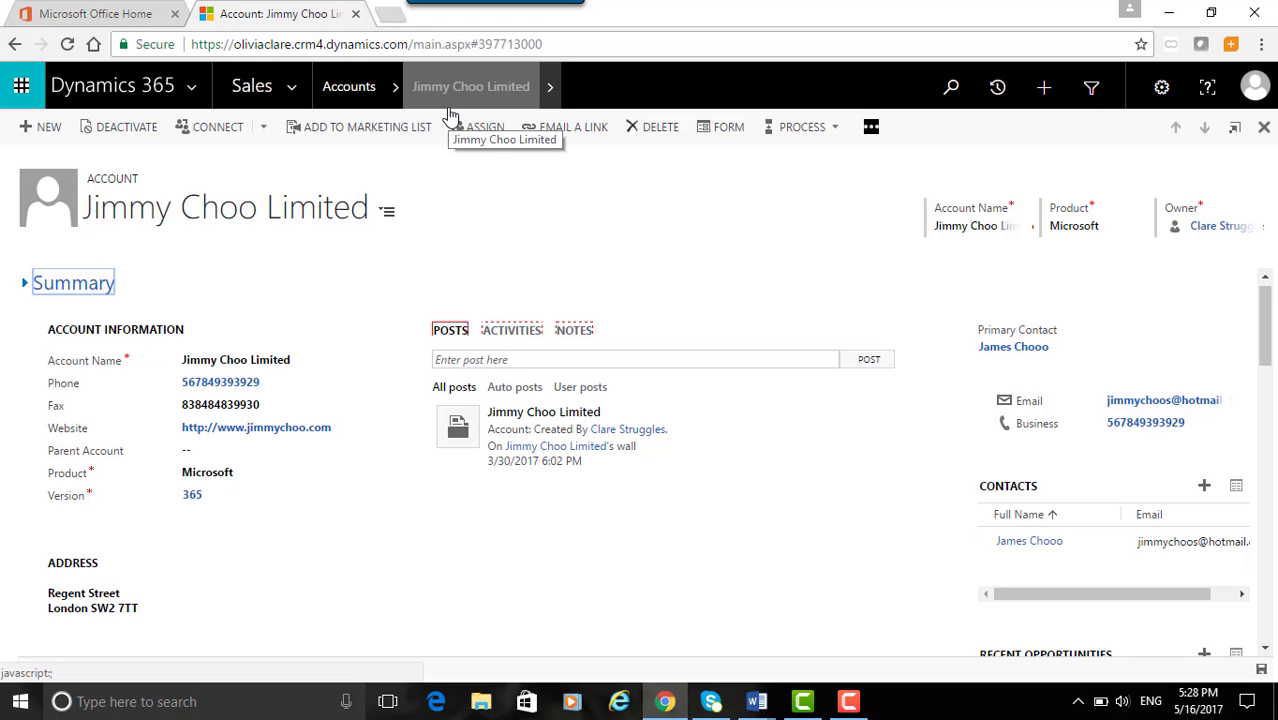
Return to the list of active accounts and show it as a Read-only Grid
{"action": "left_click", "coordinate": [361, 88]}
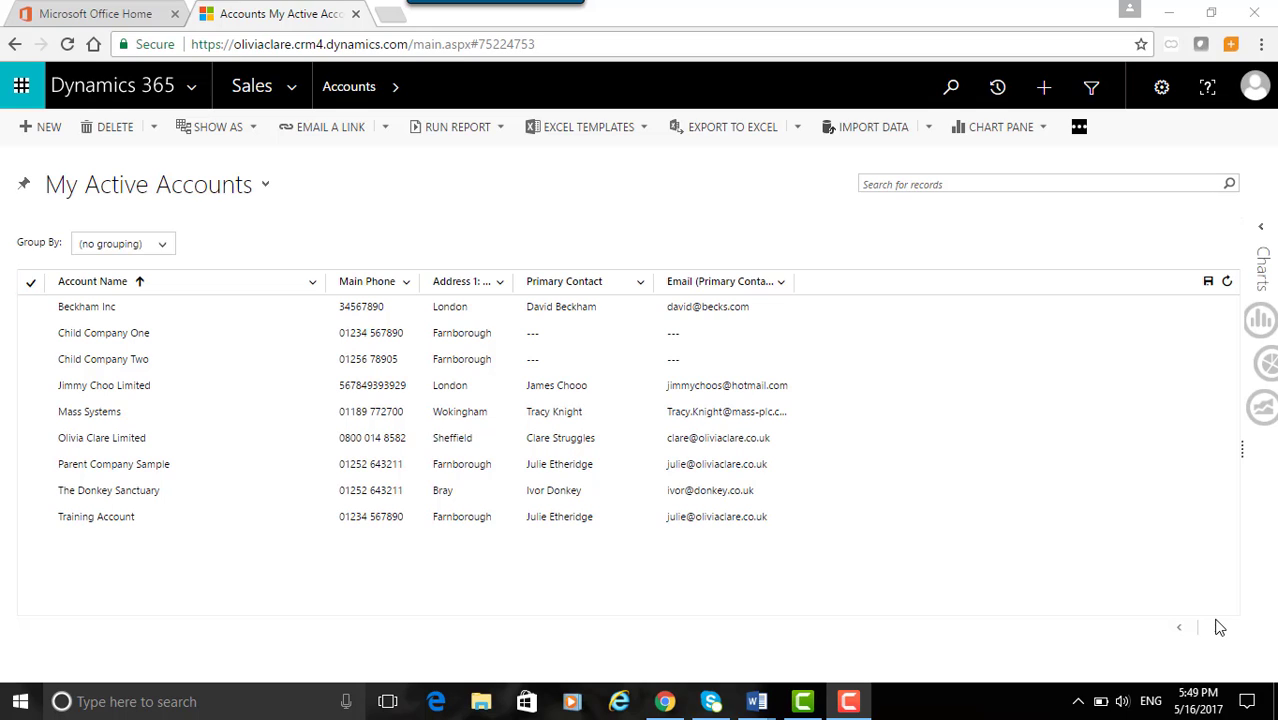
{"action": "left_click", "coordinate": [257, 133]}
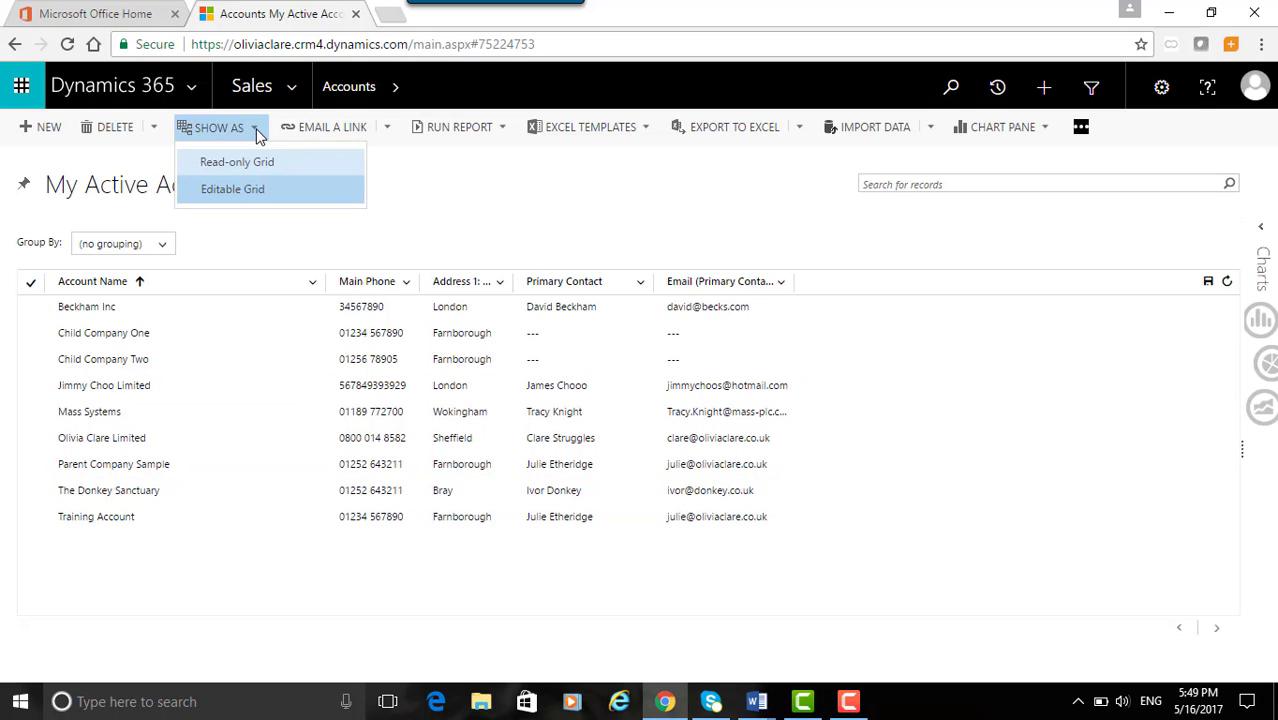
{"action": "left_click", "coordinate": [249, 168]}
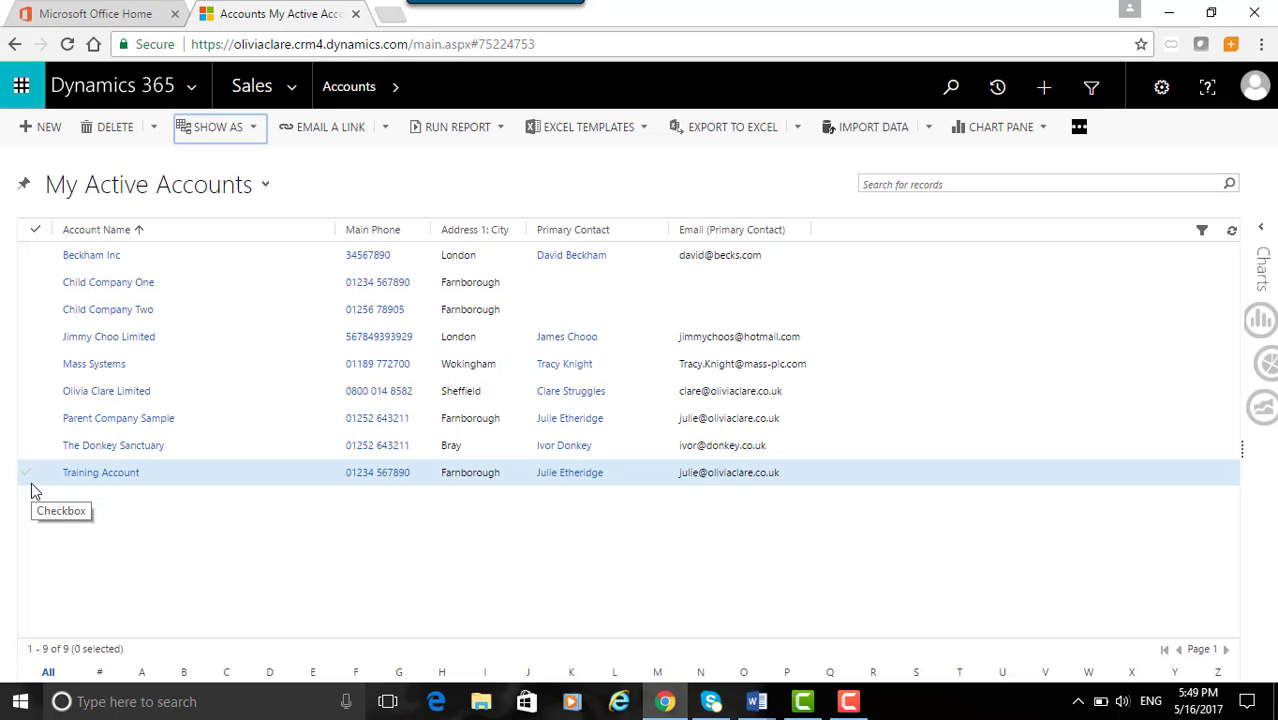
Open the Parent Company Sample account and add Child Company One to its child accounts
{"action": "left_click", "coordinate": [124, 424]}
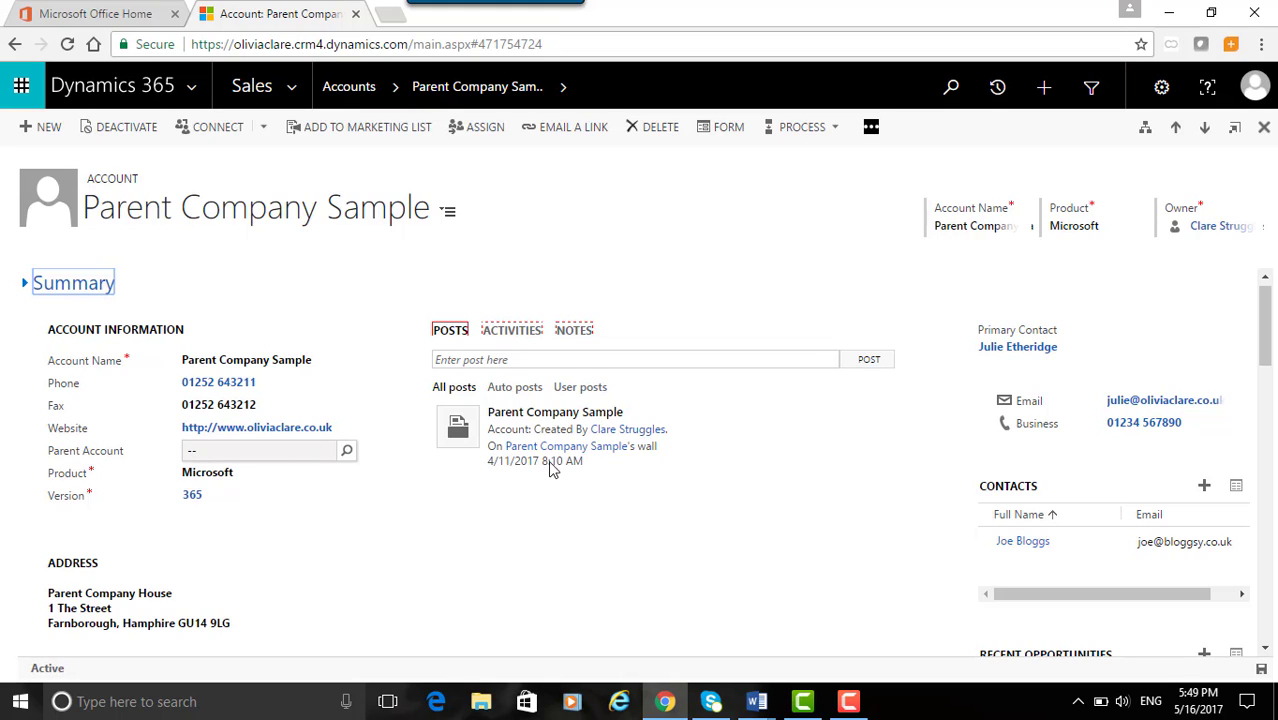
{"action": "left_click_drag", "start_coordinate": [1268, 346], "coordinate": [1272, 597]}
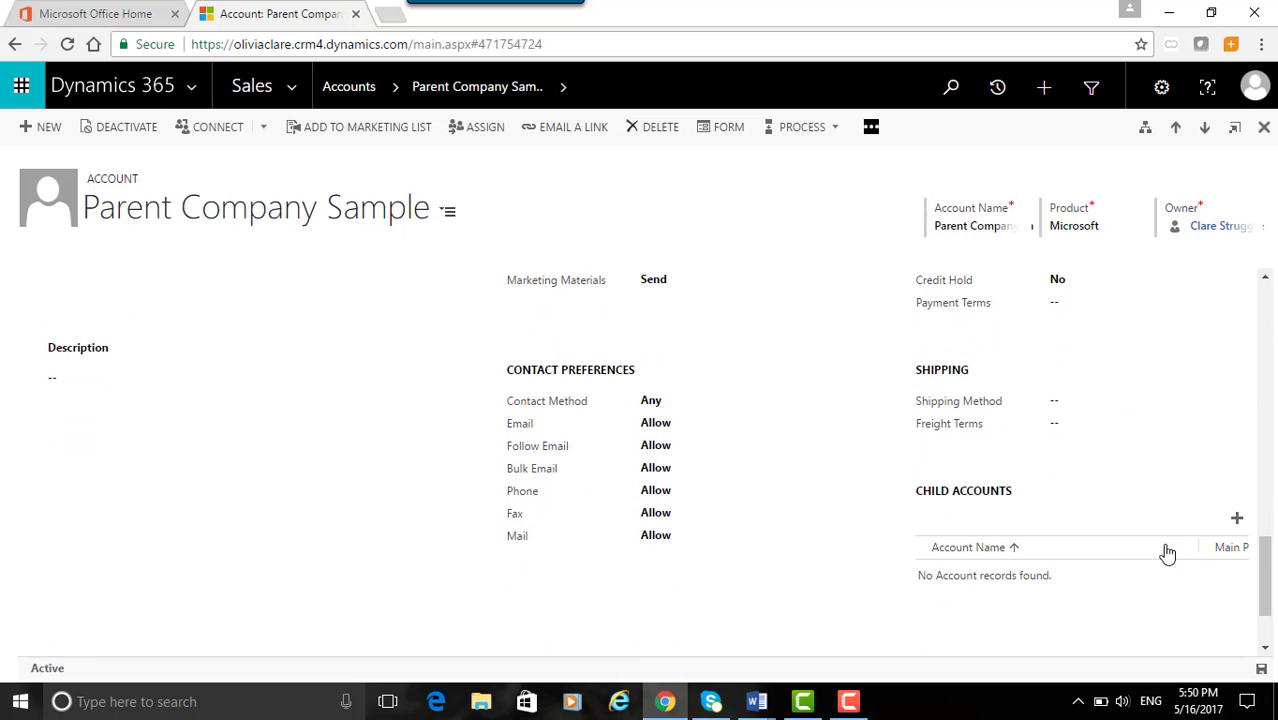
{"action": "left_click", "coordinate": [1238, 521]}
{"action": "left_click", "coordinate": [1226, 574]}
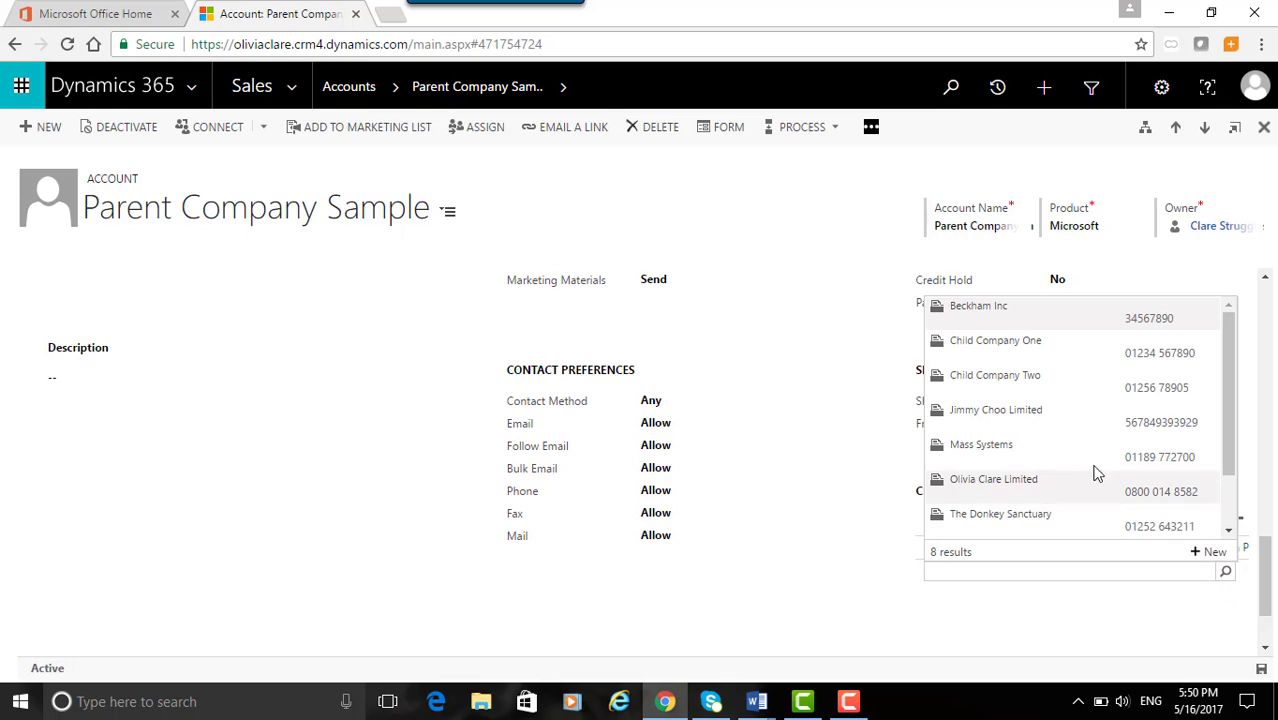
{"action": "left_click", "coordinate": [1022, 358]}
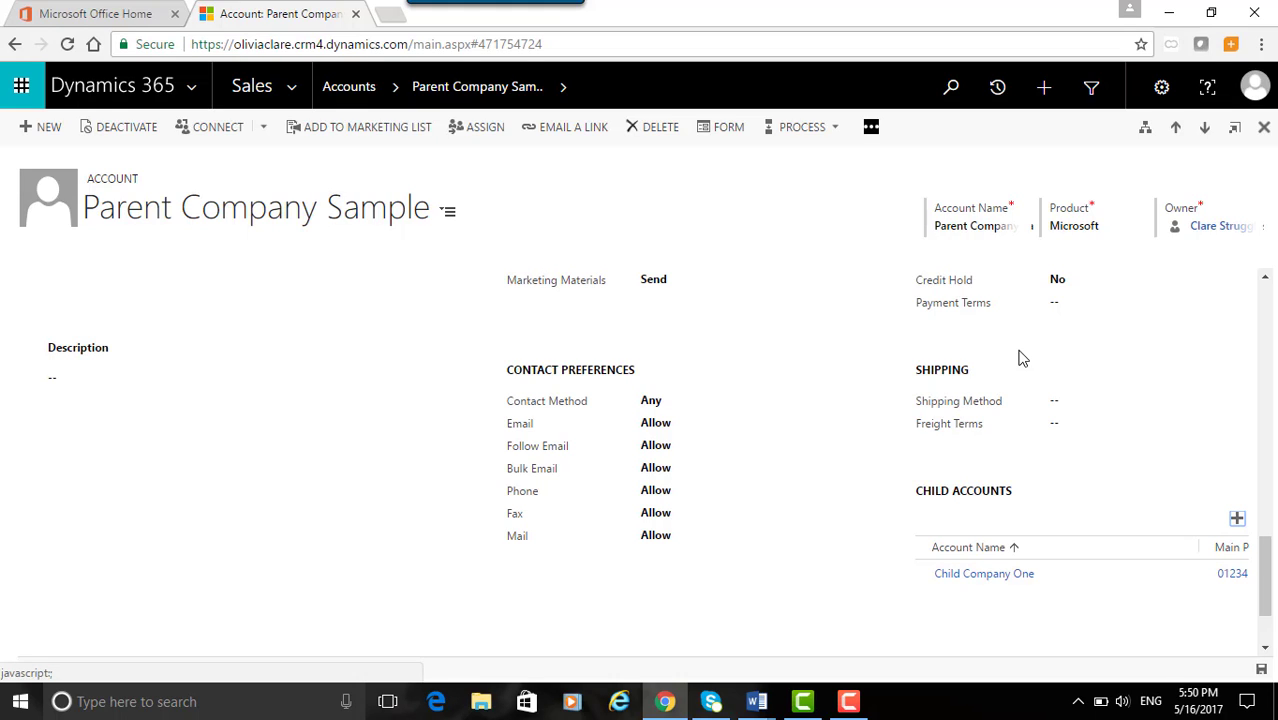
Open Child Company One, follow its Parent Account link to check the relationship, and return to the accounts list
{"action": "left_click", "coordinate": [1008, 575]}
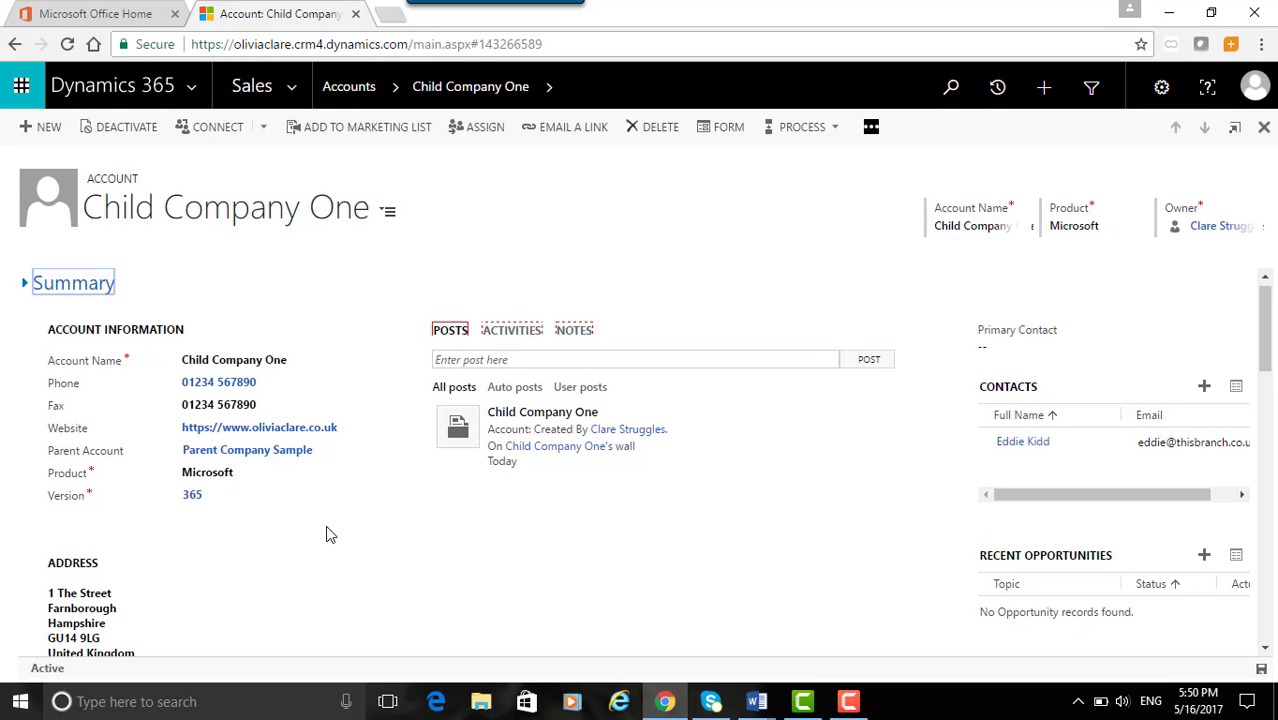
{"action": "left_click", "coordinate": [274, 456]}
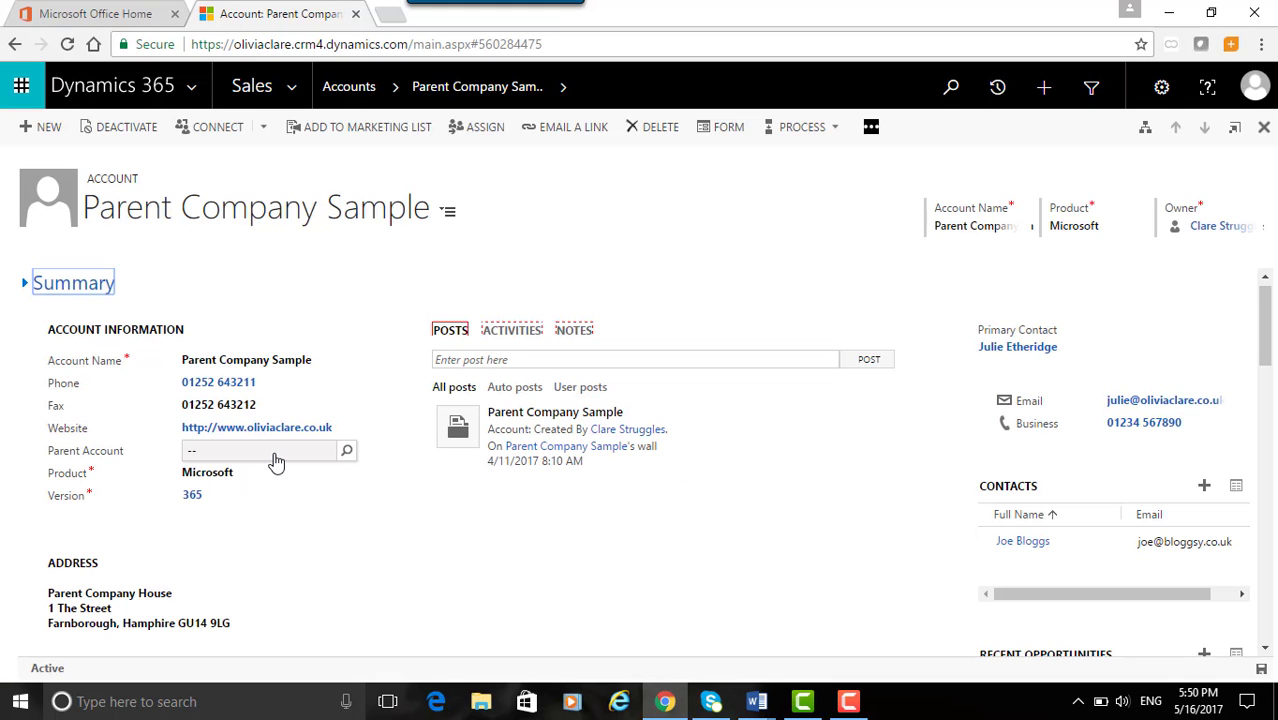
{"action": "left_click", "coordinate": [345, 90]}
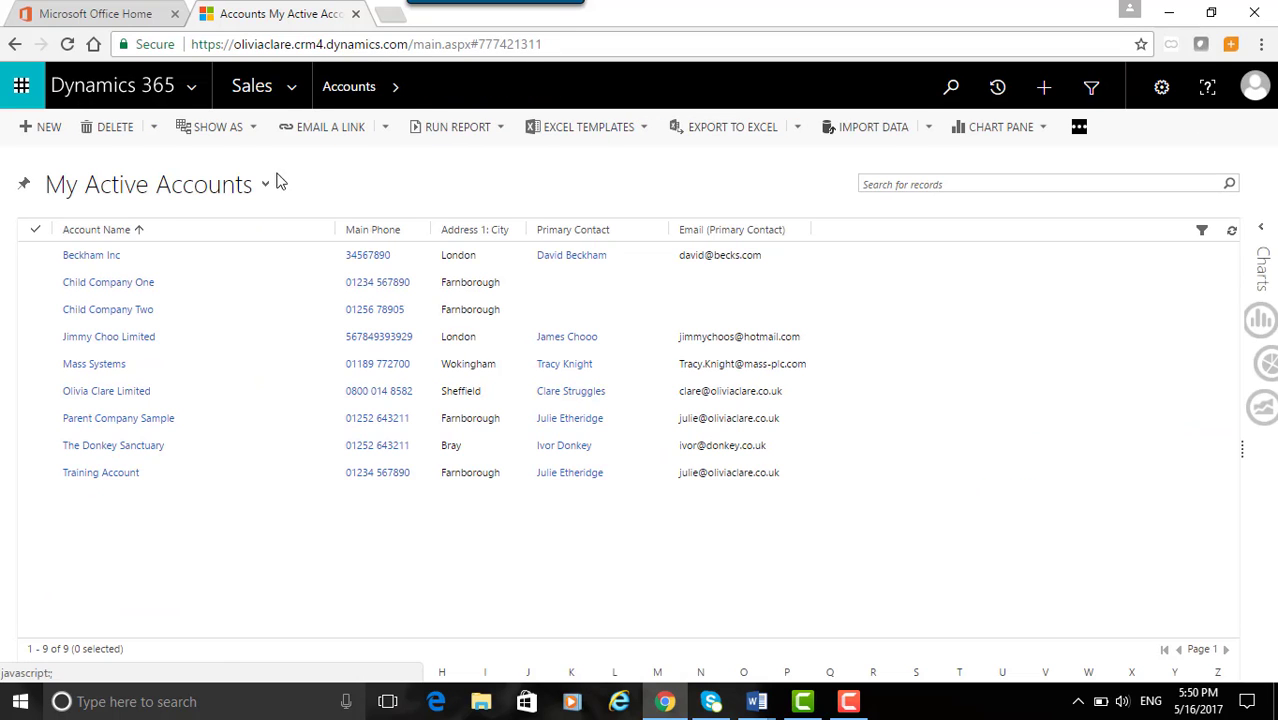
Set the Parent Account of Child Company Two to Parent Company Sample and save the record
{"action": "left_click", "coordinate": [118, 311]}
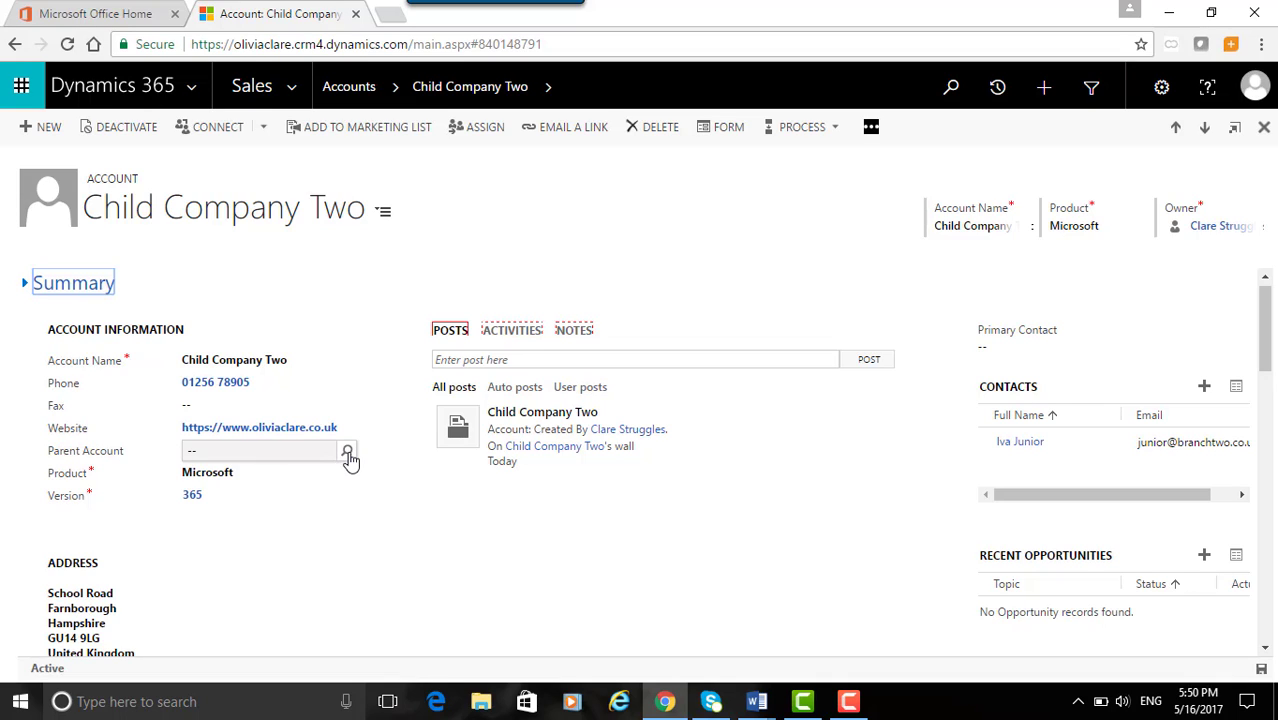
{"action": "left_click", "coordinate": [348, 455]}
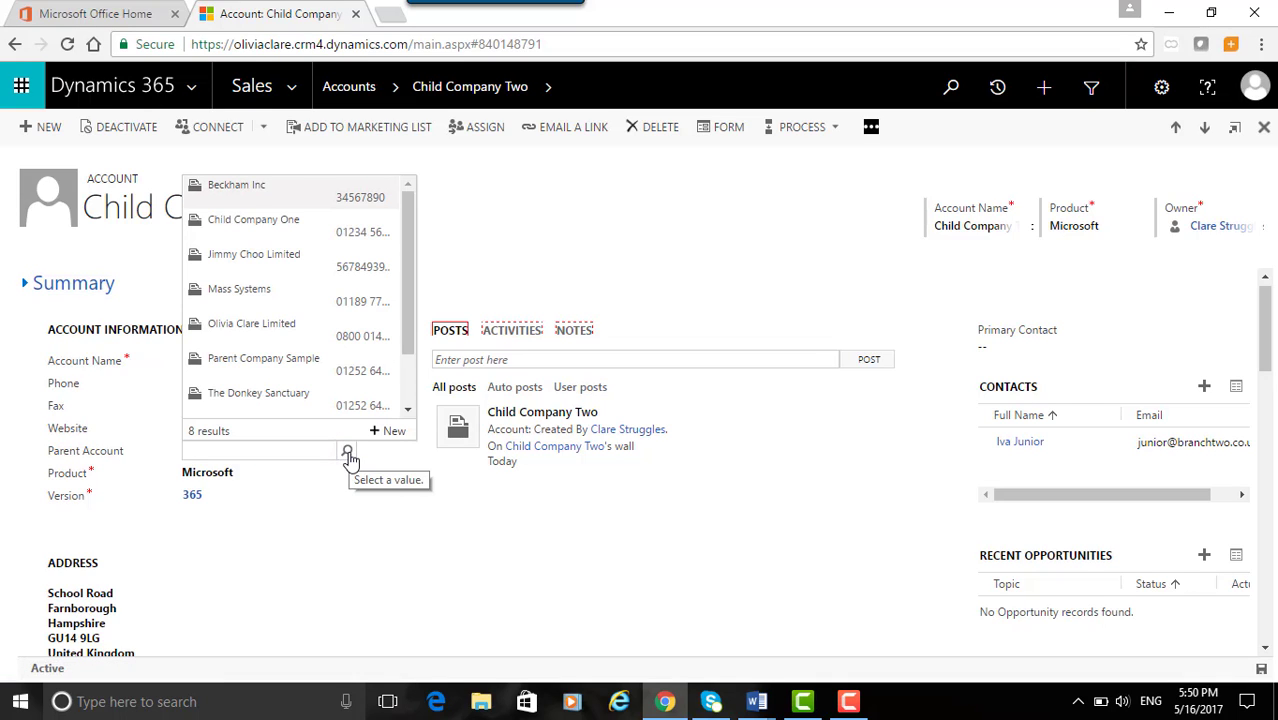
{"action": "left_click", "coordinate": [264, 360]}
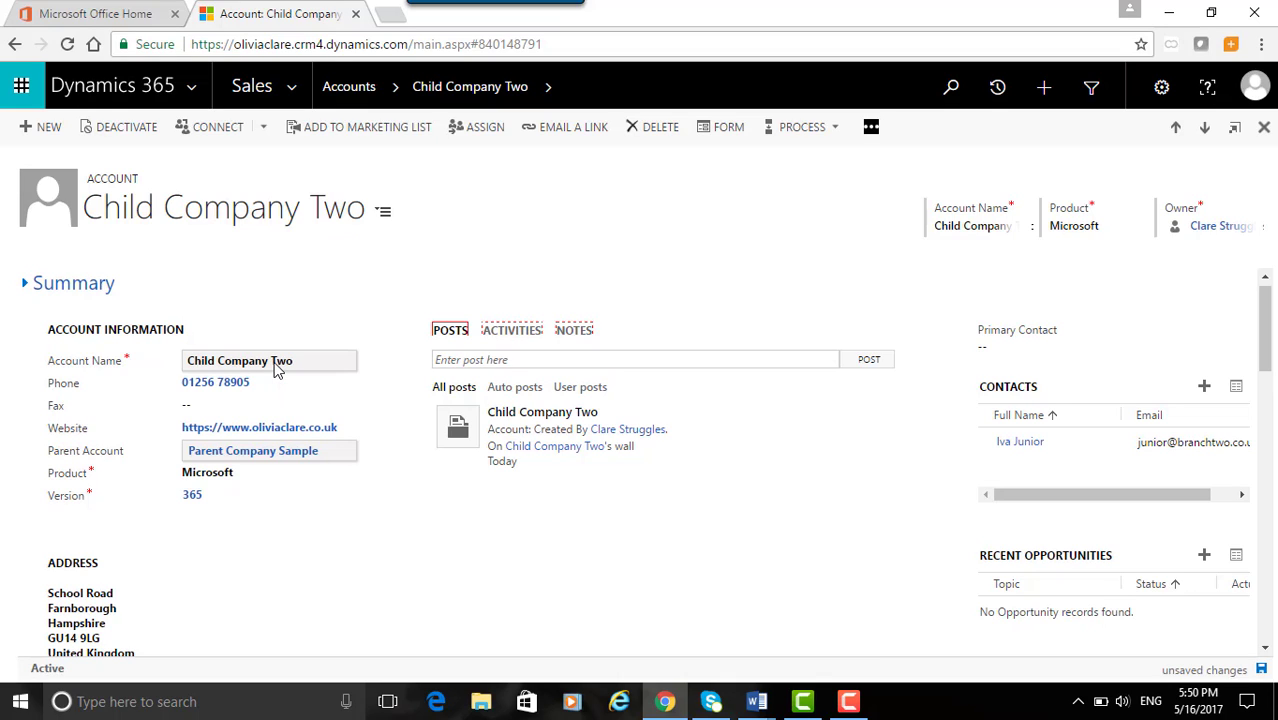
{"action": "left_click", "coordinate": [1262, 672]}
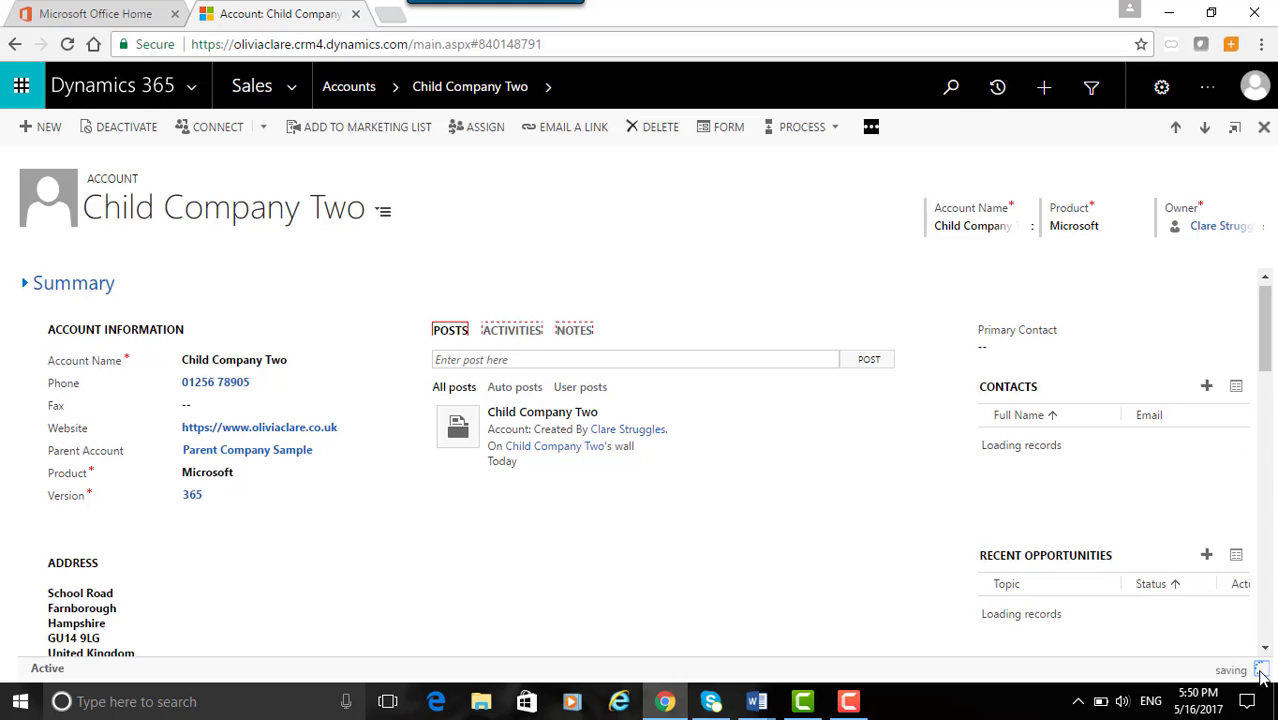
From the accounts list, open the hierarchy view of Parent Company Sample and slightly widen its account tree pane
{"action": "left_click", "coordinate": [362, 96]}
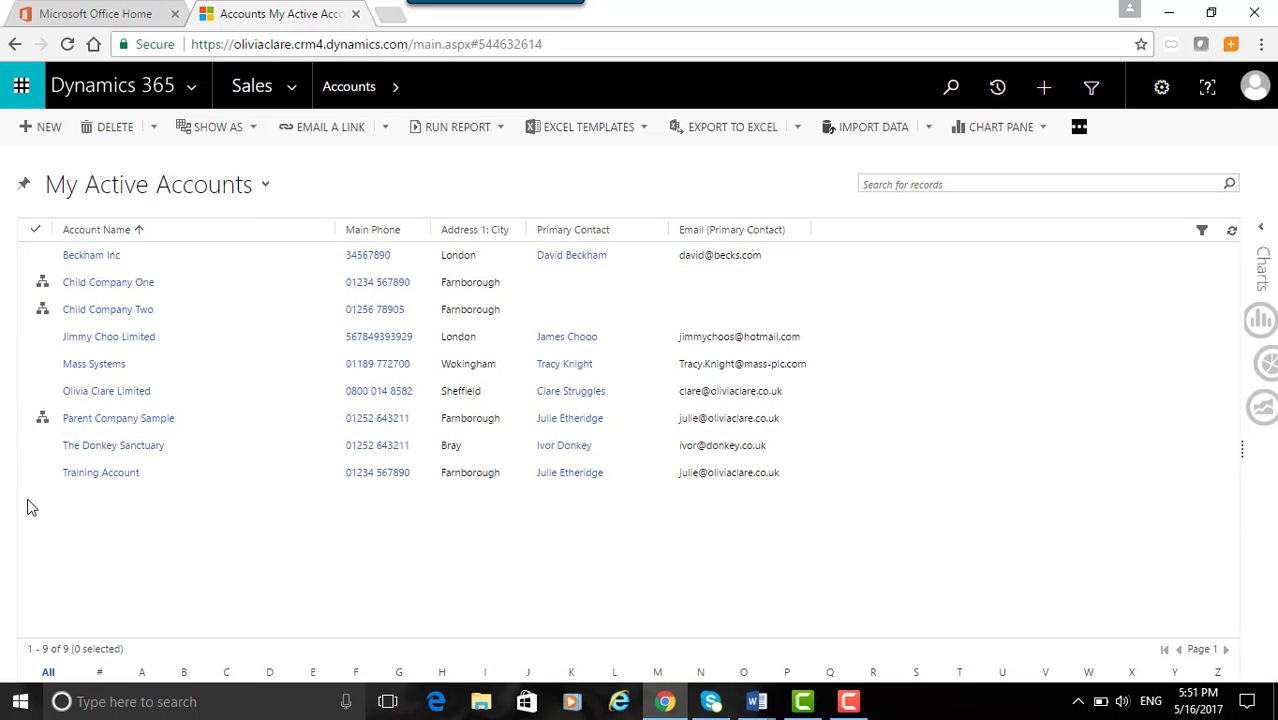
{"action": "left_click", "coordinate": [41, 421]}
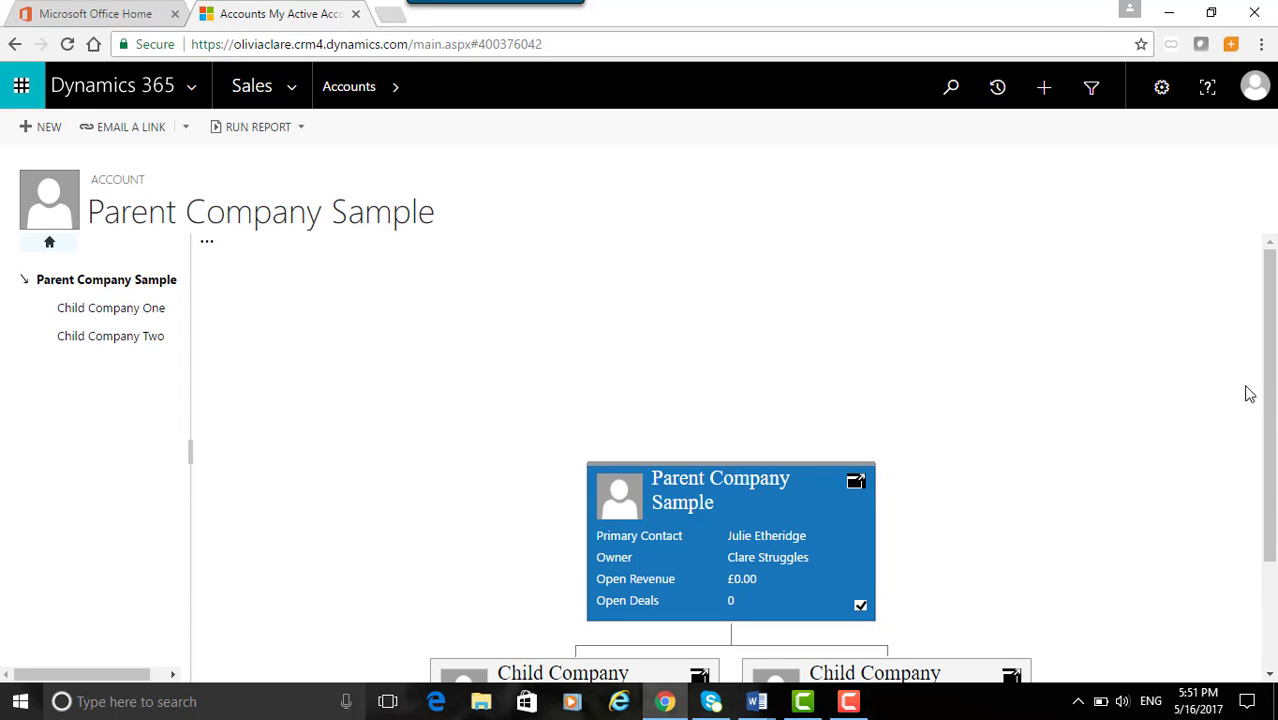
{"action": "scroll", "coordinate": [1272, 412], "scroll_direction": "down", "scroll_amount": 2}
{"action": "left_click_drag", "start_coordinate": [1276, 413], "coordinate": [1276, 499]}
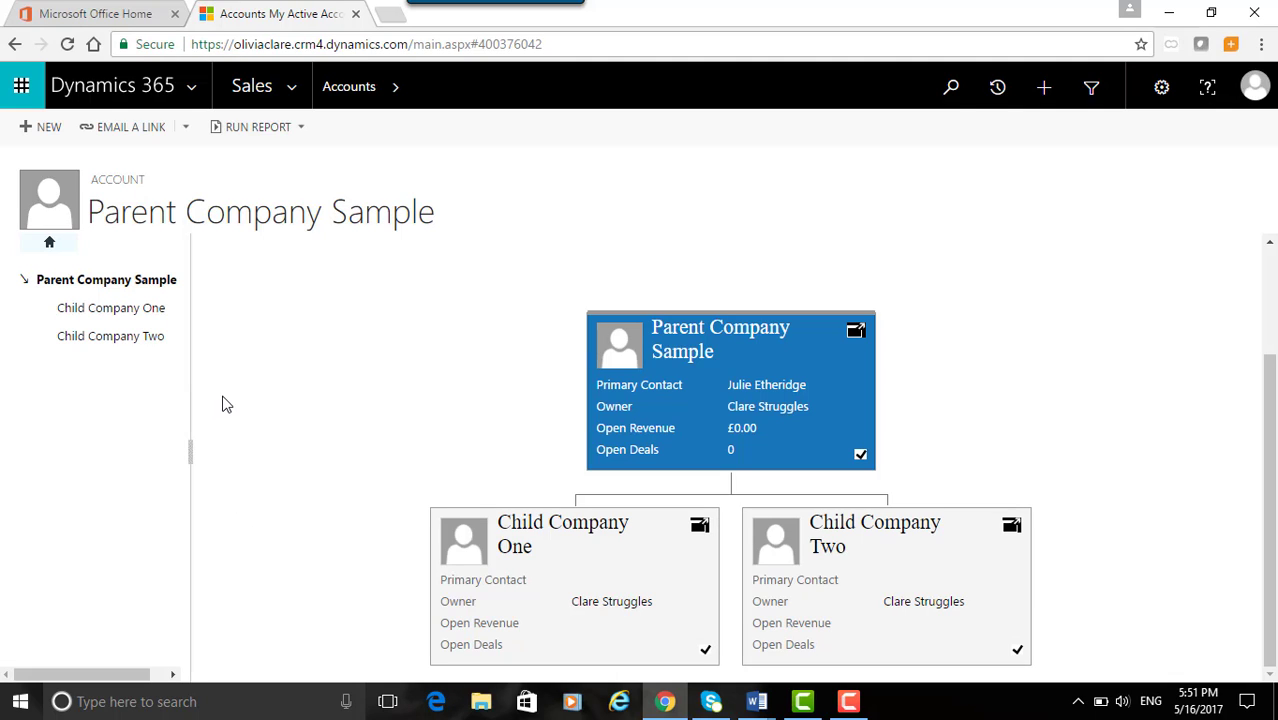
{"action": "left_click_drag", "start_coordinate": [191, 400], "coordinate": [214, 399]}
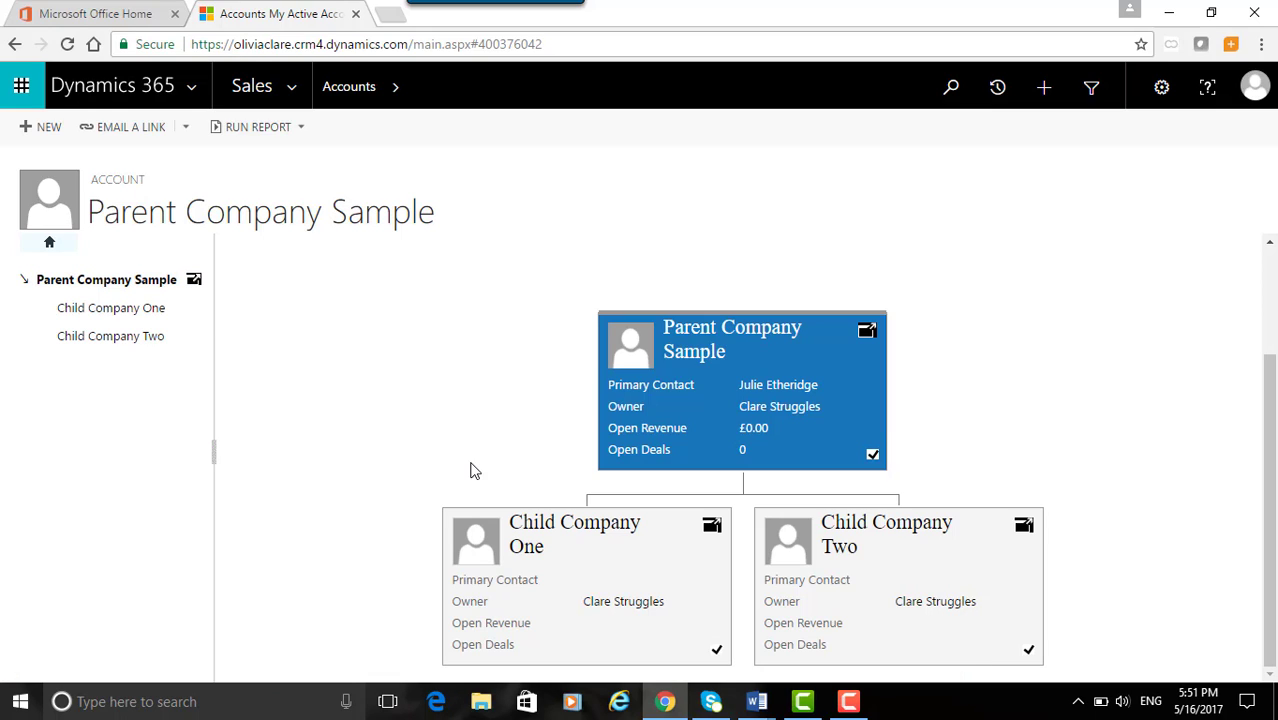
Open the Child Company One record from its hierarchy tile and go back to the hierarchy chart
{"action": "left_click", "coordinate": [711, 530]}
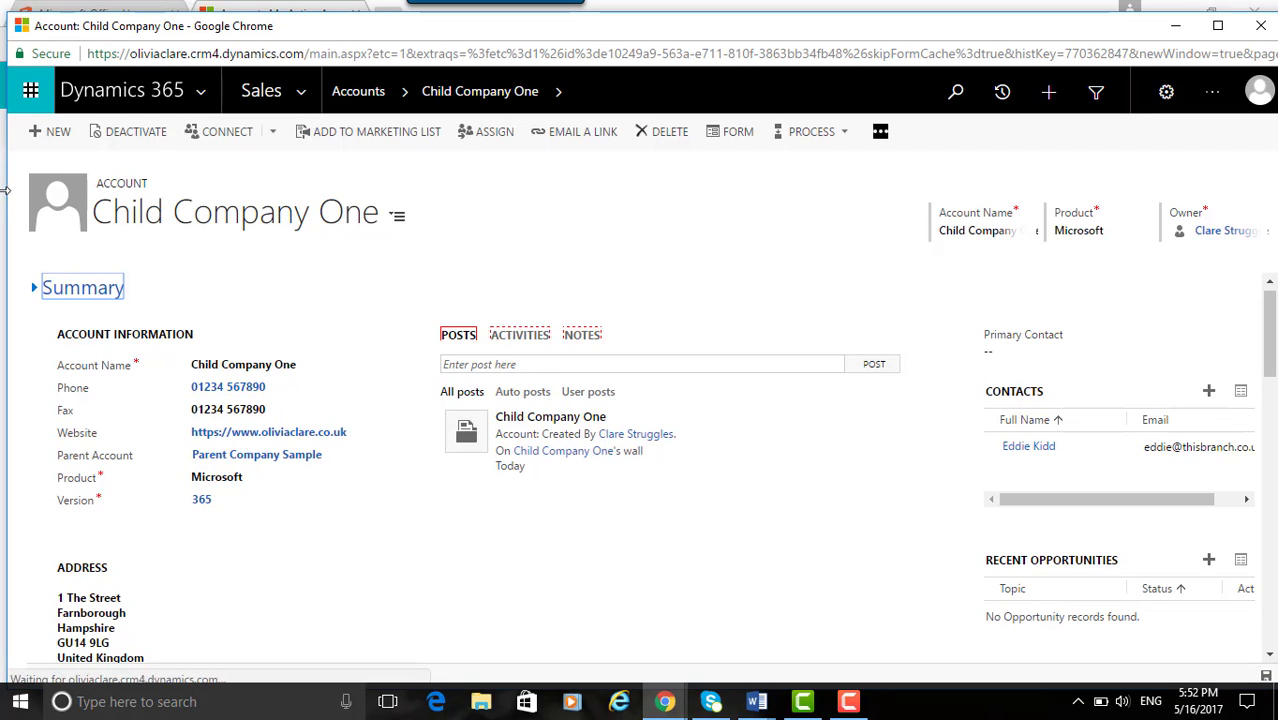
{"action": "left_click", "coordinate": [621, 8]}
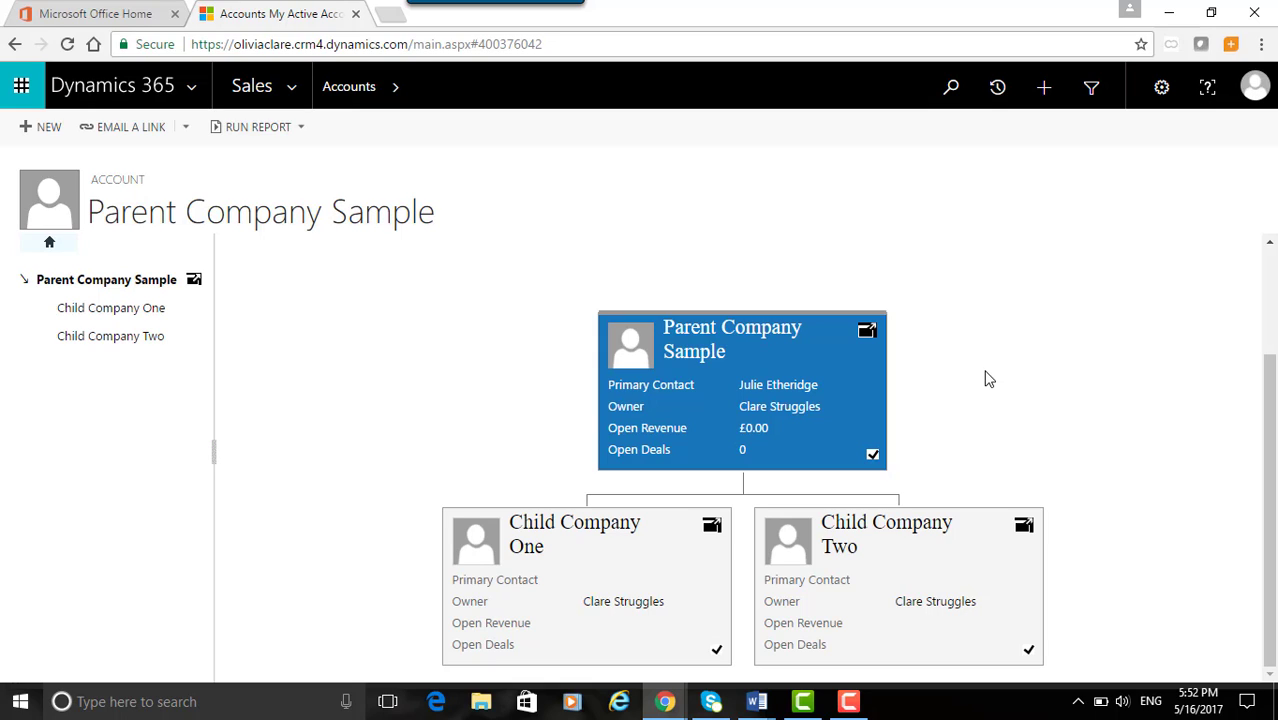
{"action": "key", "text": "Tab"}
Go back to the accounts list and open Parent Company Sample at its Child Accounts section
{"action": "left_click", "coordinate": [347, 89]}
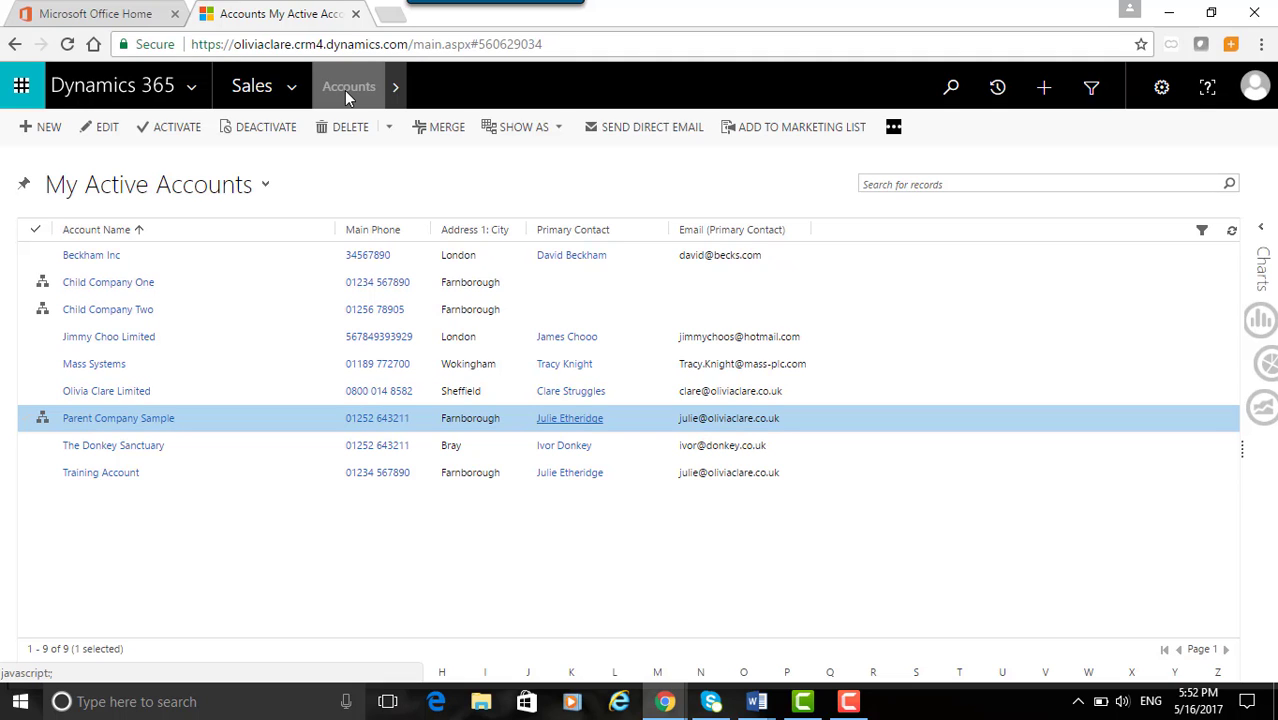
{"action": "left_click", "coordinate": [155, 425]}
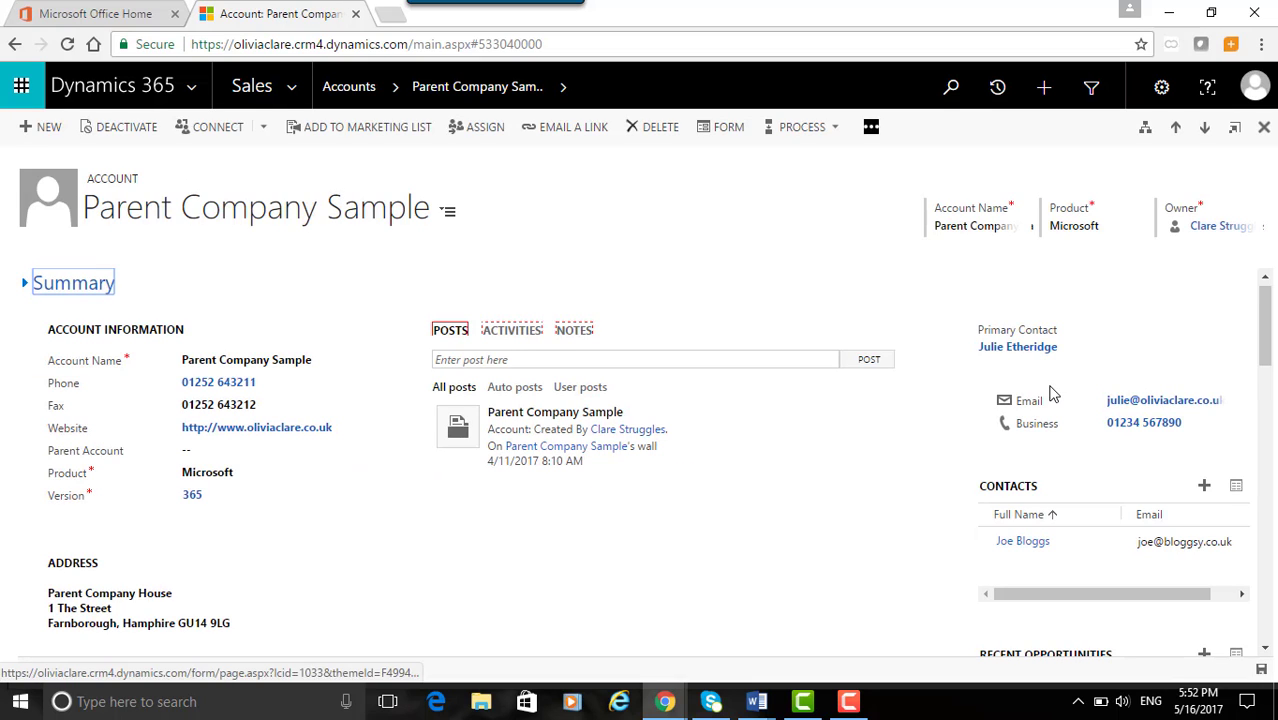
{"action": "left_click_drag", "start_coordinate": [1266, 350], "coordinate": [1275, 606]}
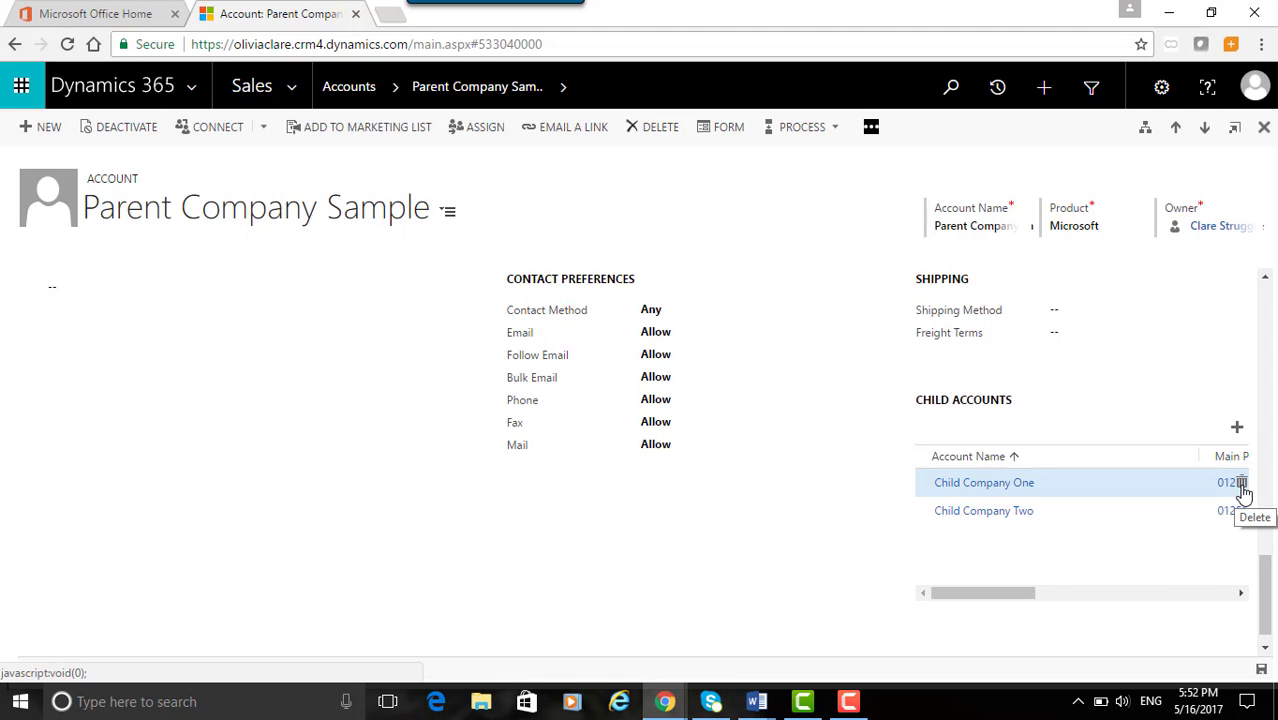
Request deletion of Child Company One from the child accounts, but cancel at the confirmation
{"action": "left_click", "coordinate": [1241, 483]}
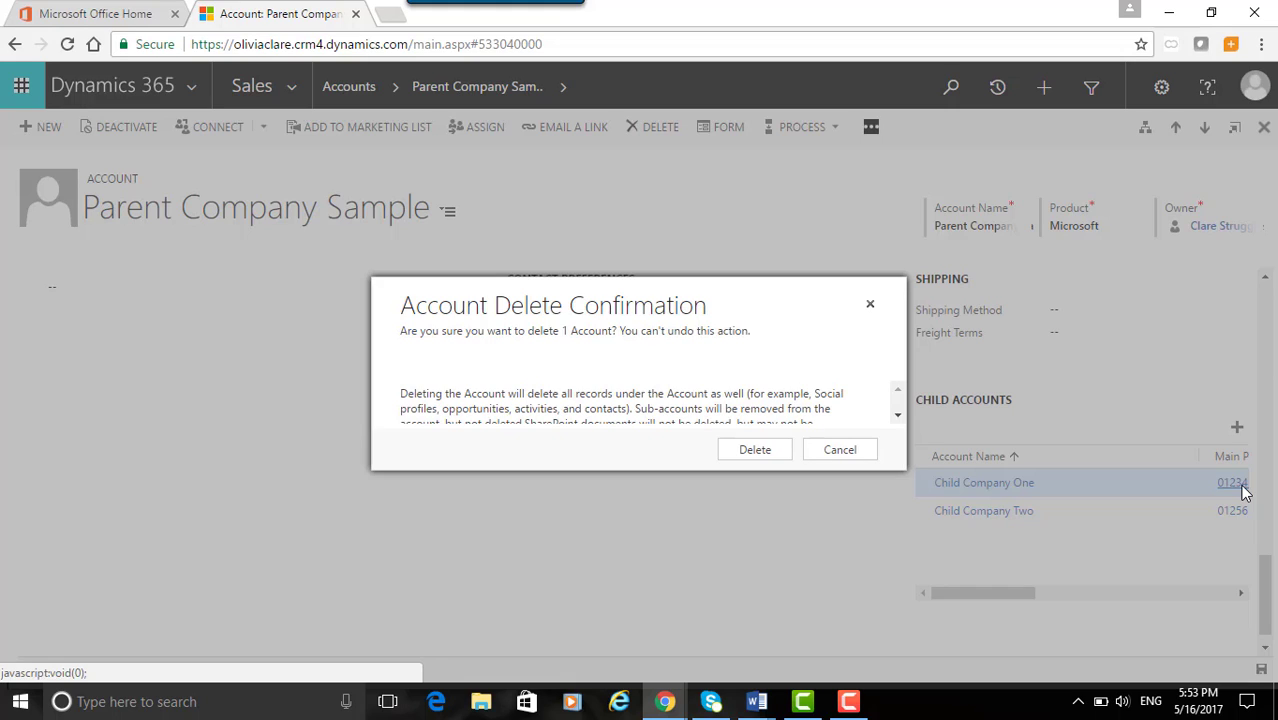
{"action": "left_click", "coordinate": [840, 450]}
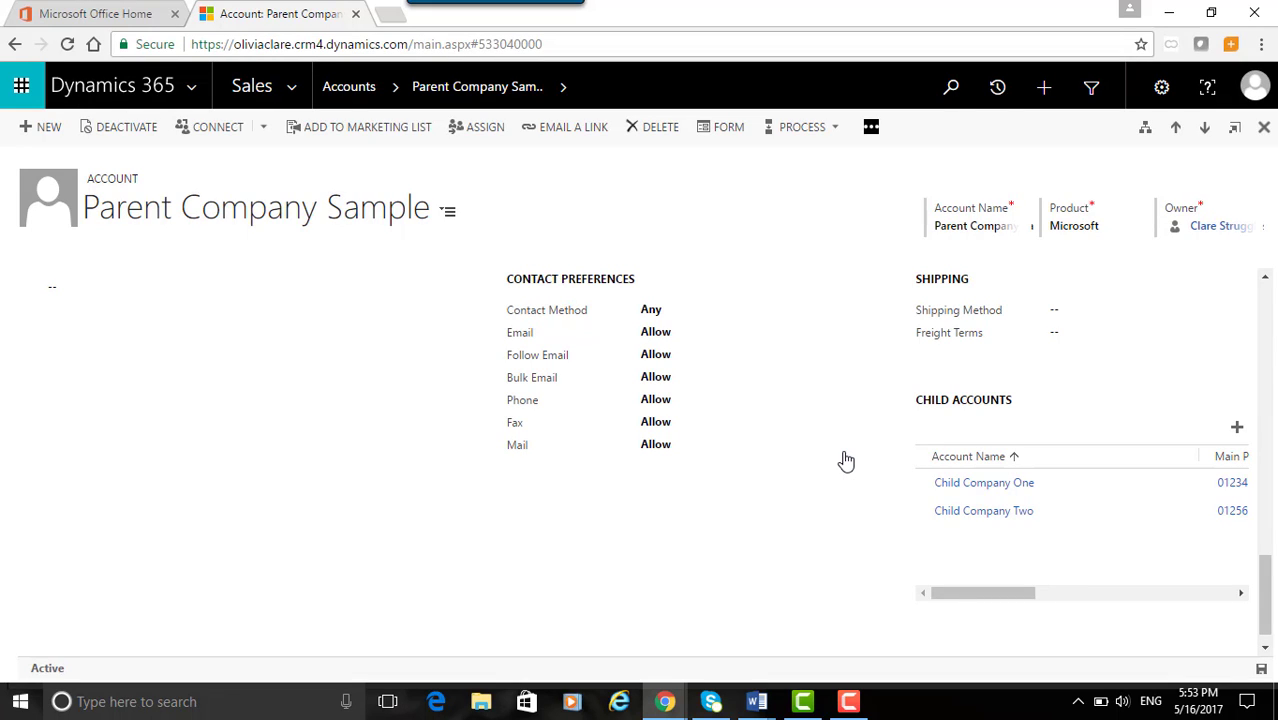
Open Child Company One from the child accounts, clear its Parent Account field and save the record
{"action": "left_click", "coordinate": [972, 490]}
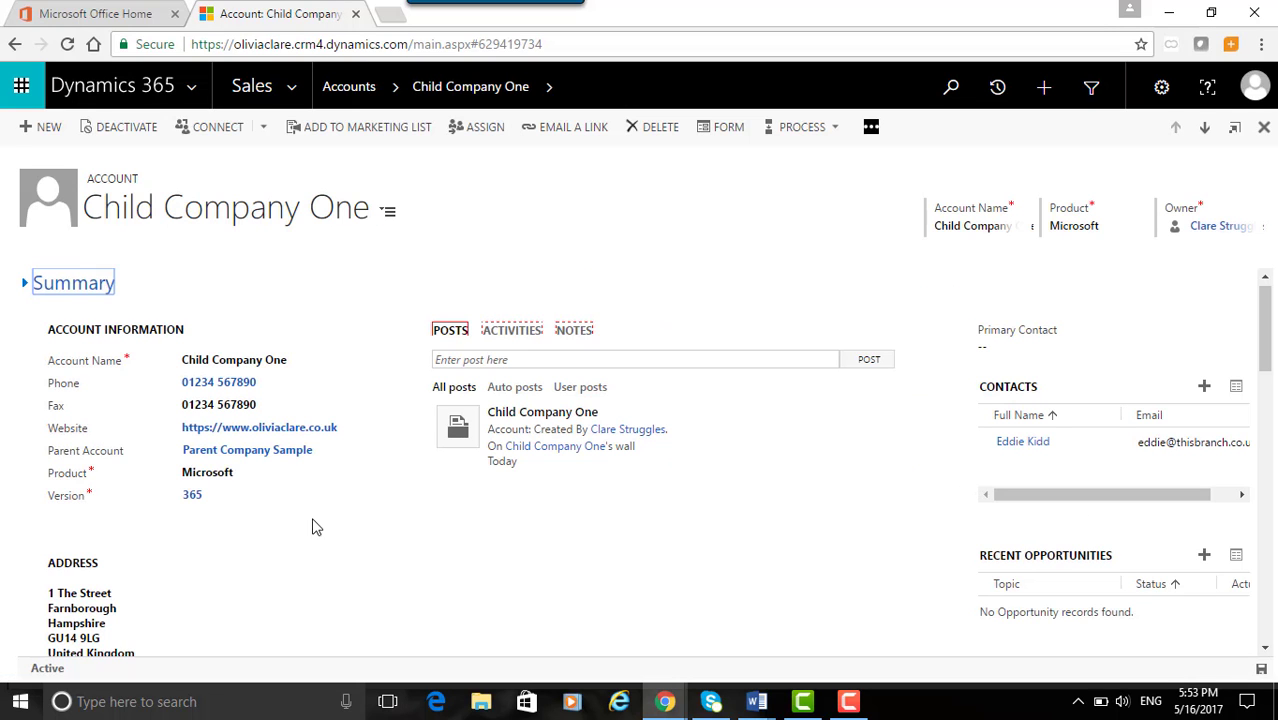
{"action": "left_click", "coordinate": [320, 457]}
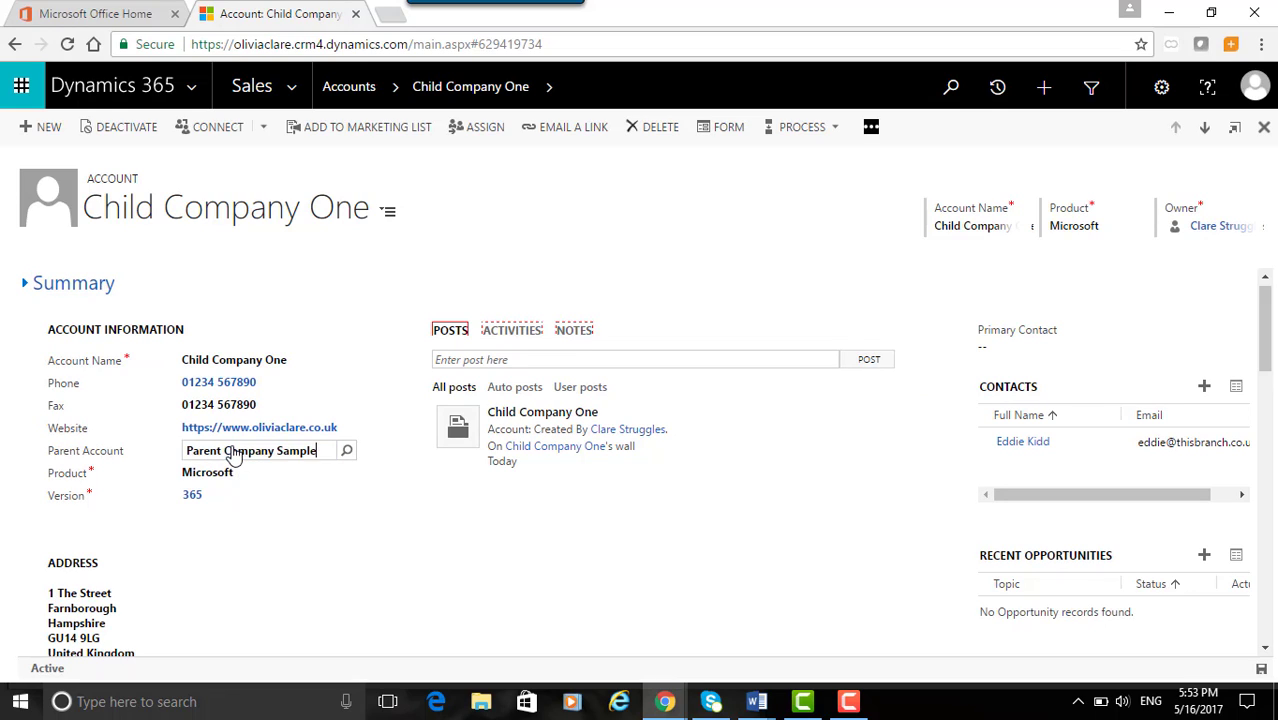
{"action": "left_click_drag", "start_coordinate": [331, 449], "coordinate": [163, 462]}
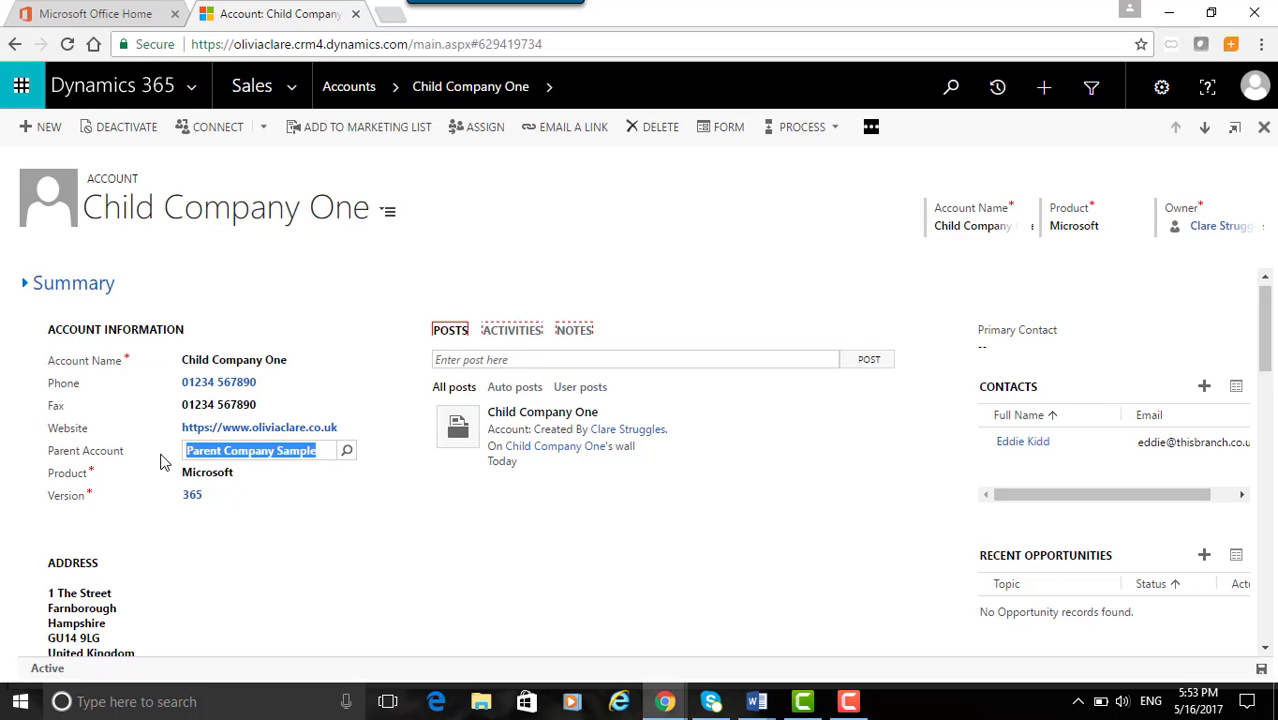
{"action": "key", "text": "Delete"}
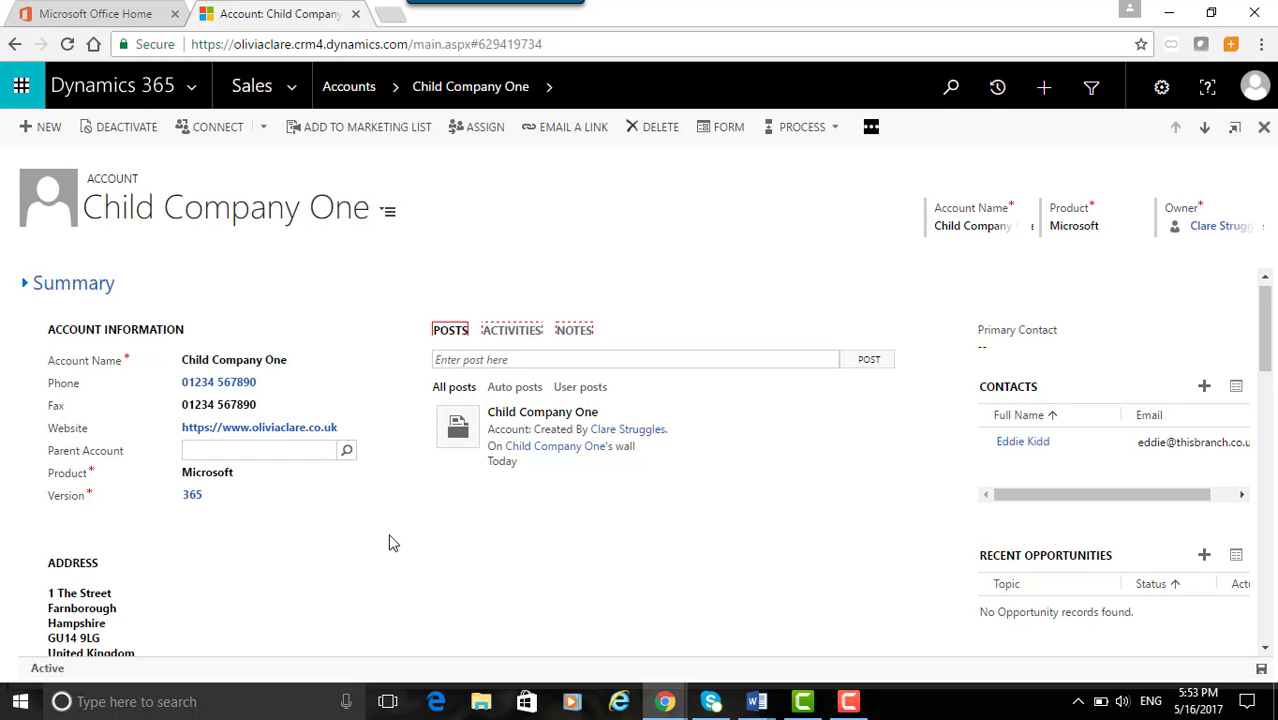
{"action": "left_click", "coordinate": [1256, 672]}
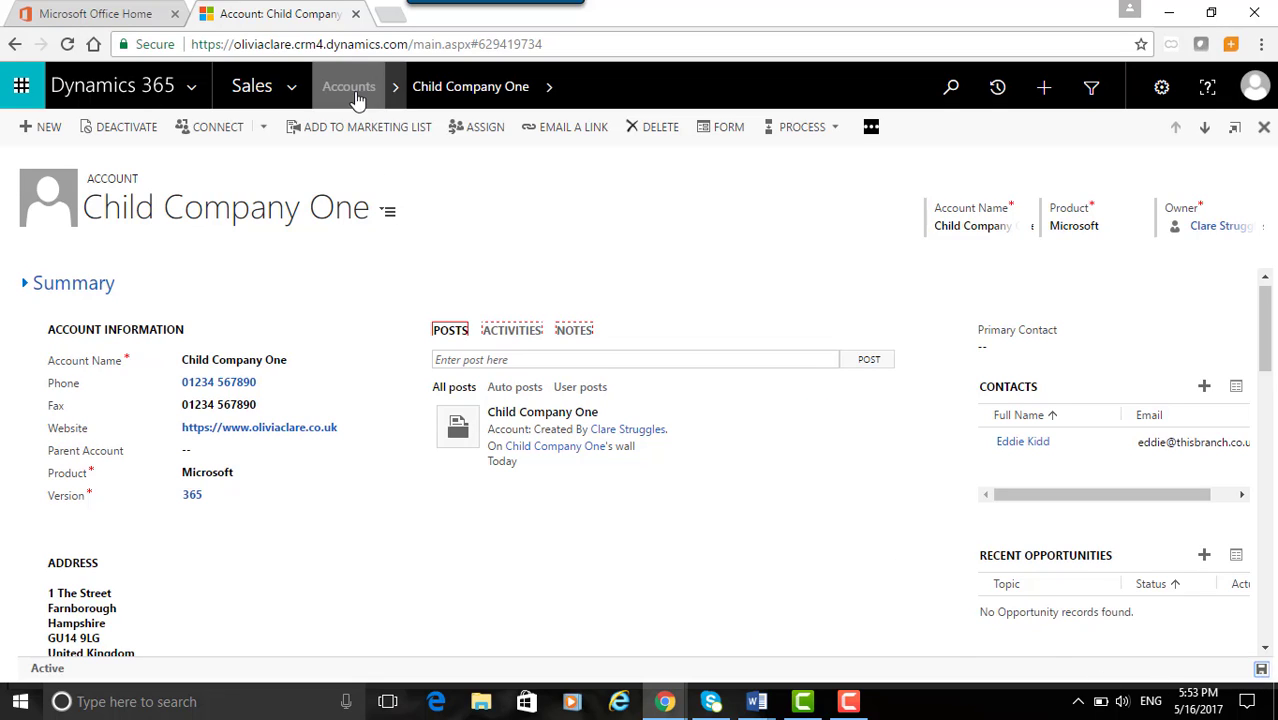
Return to the accounts list and show it as an Editable Grid
{"action": "left_click", "coordinate": [358, 95]}
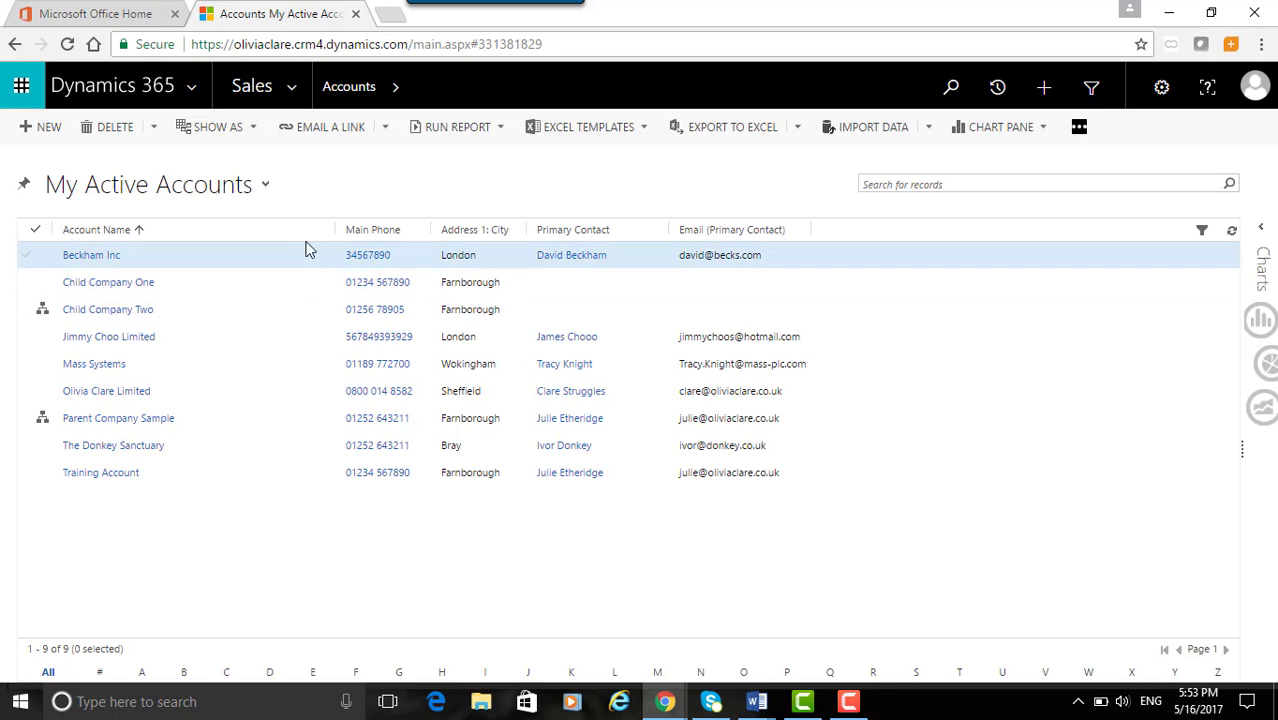
{"action": "left_click", "coordinate": [256, 134]}
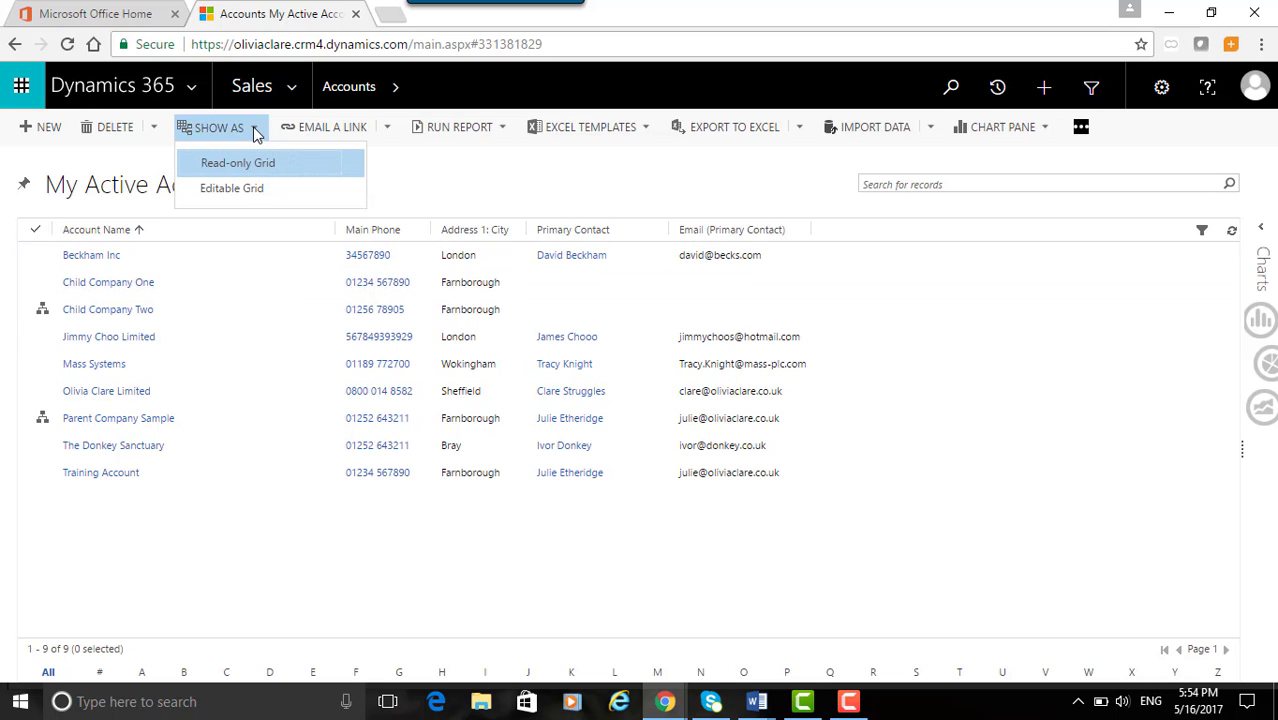
{"action": "left_click", "coordinate": [232, 189]}
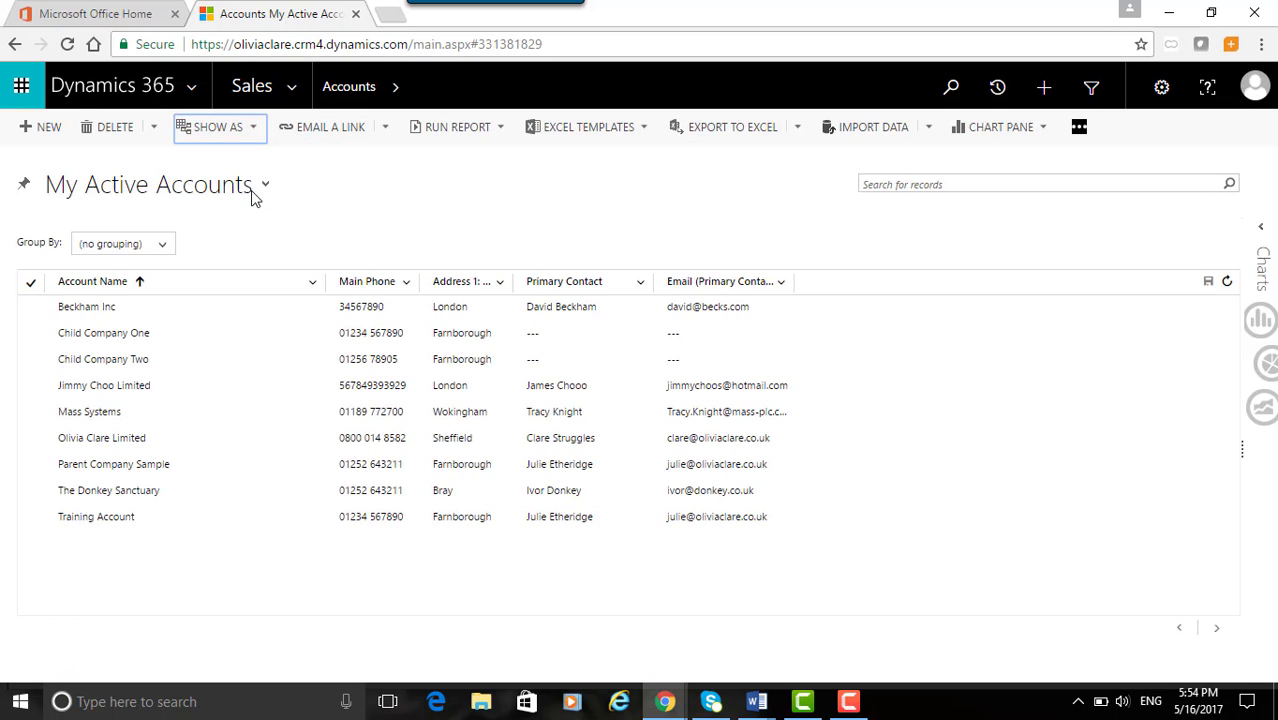